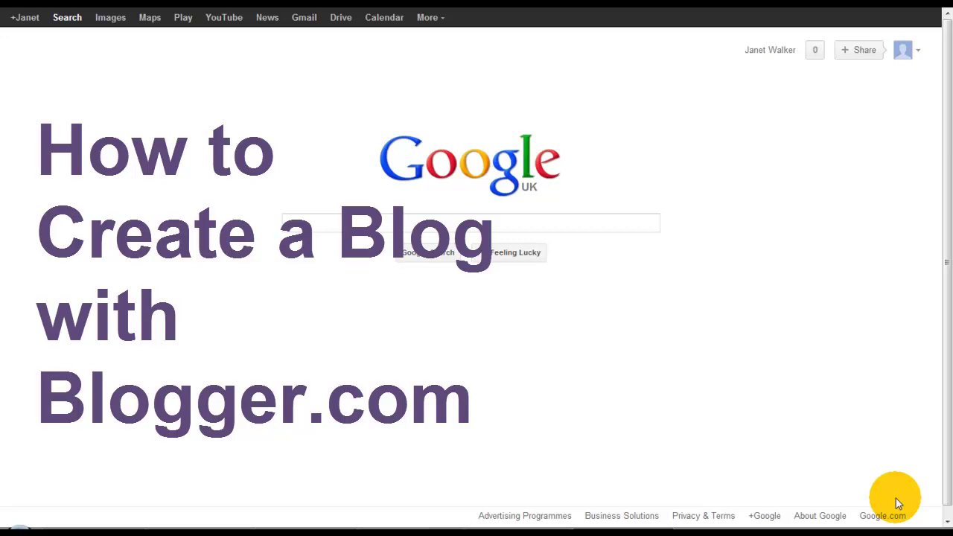
Search Google for blogger.com
click(483, 222)
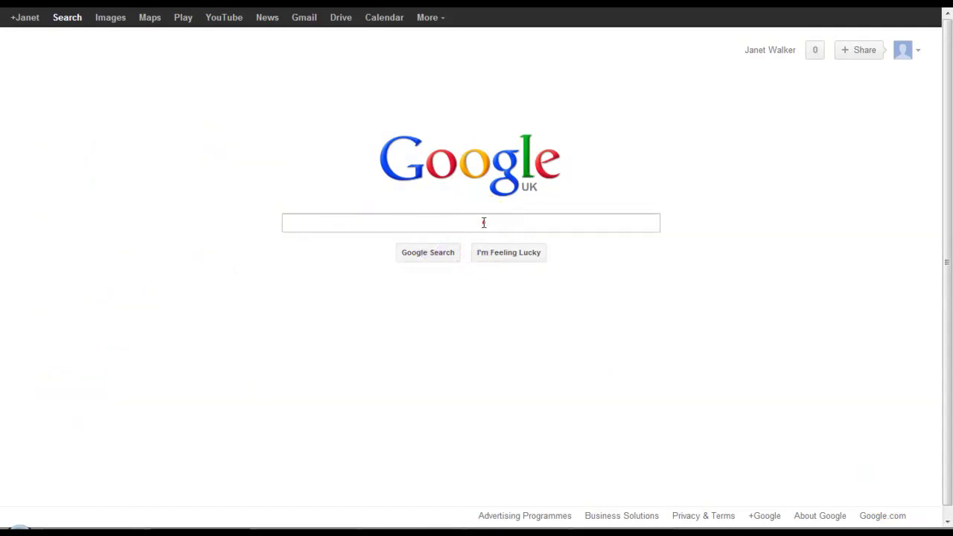
text(blo)
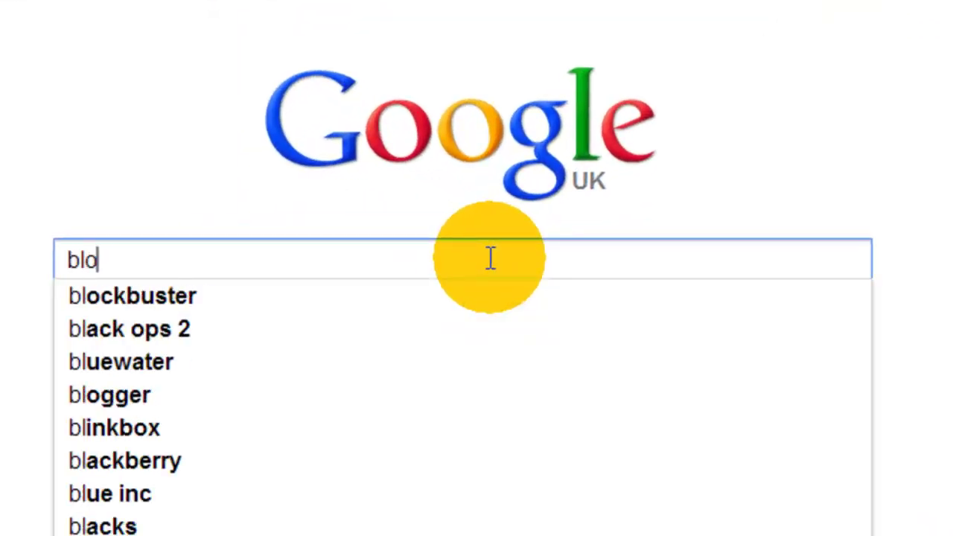
text(gger)
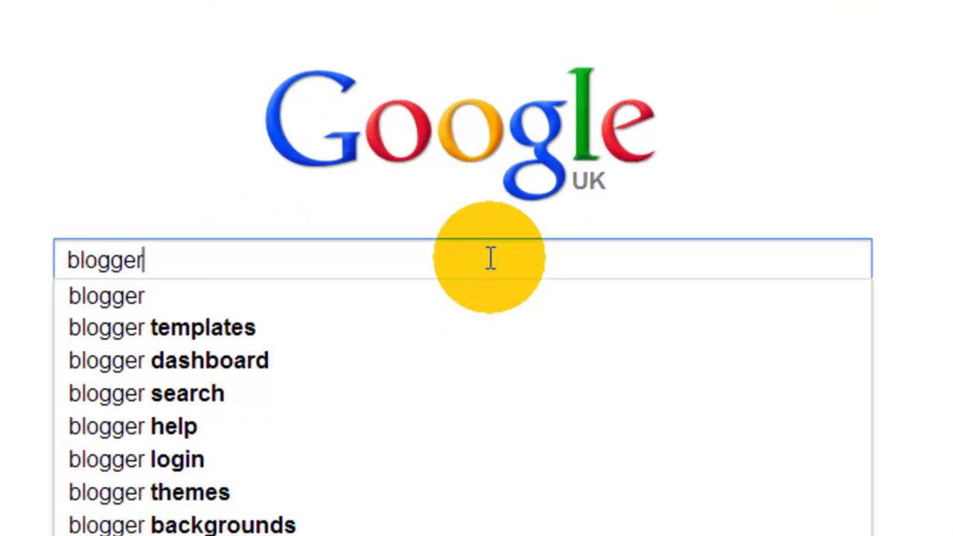
text(.com)
key(Return)
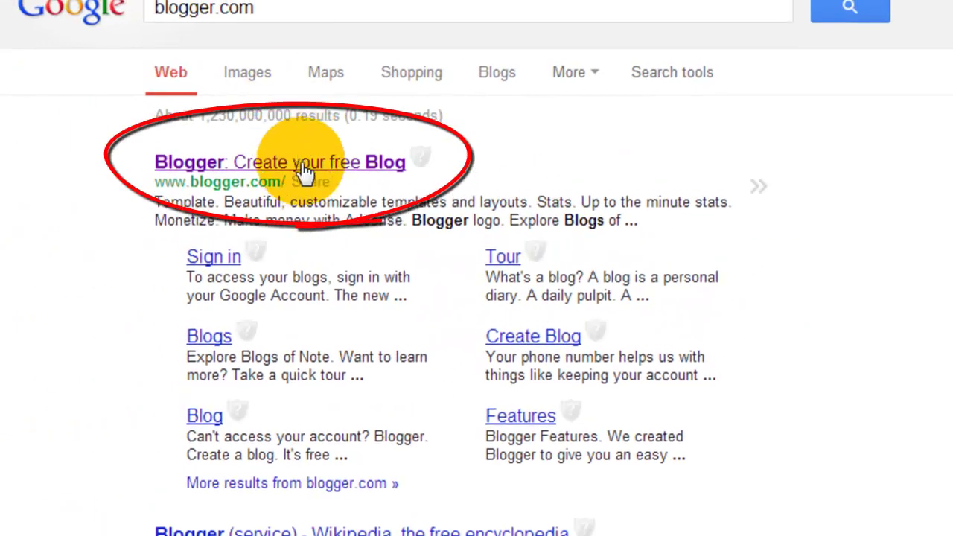
Open the Blogger site from the results and begin the new Google account form at the first name
click(304, 172)
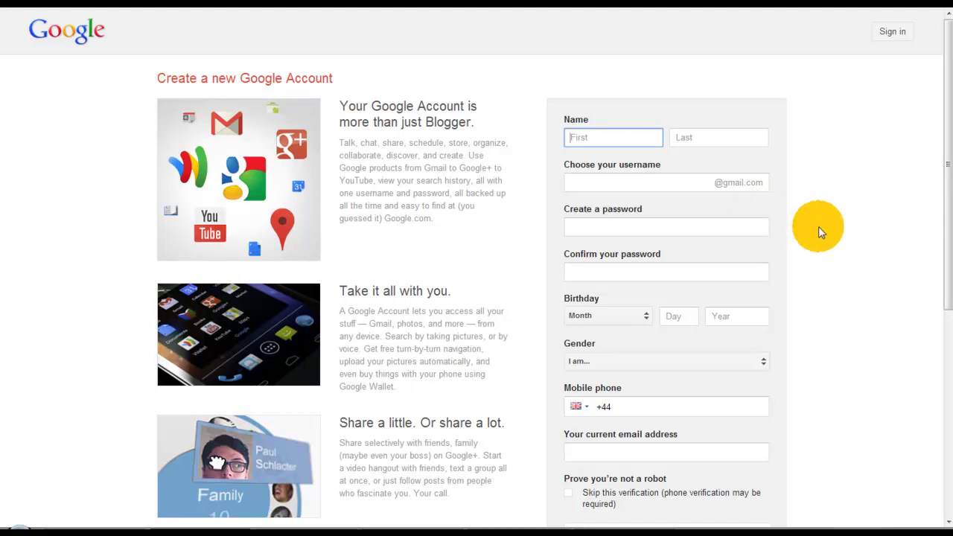
scroll(821, 230, down, 3)
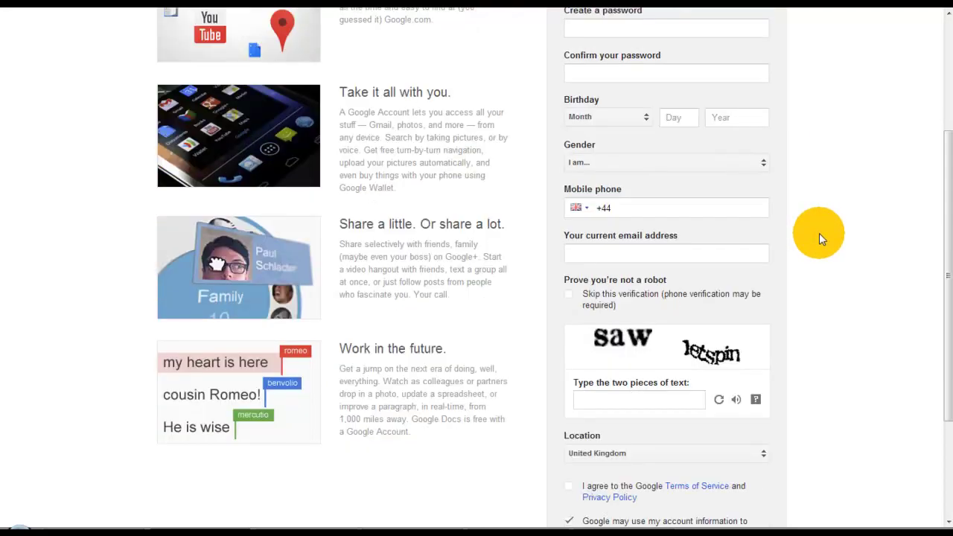
scroll(820, 233, up, 3)
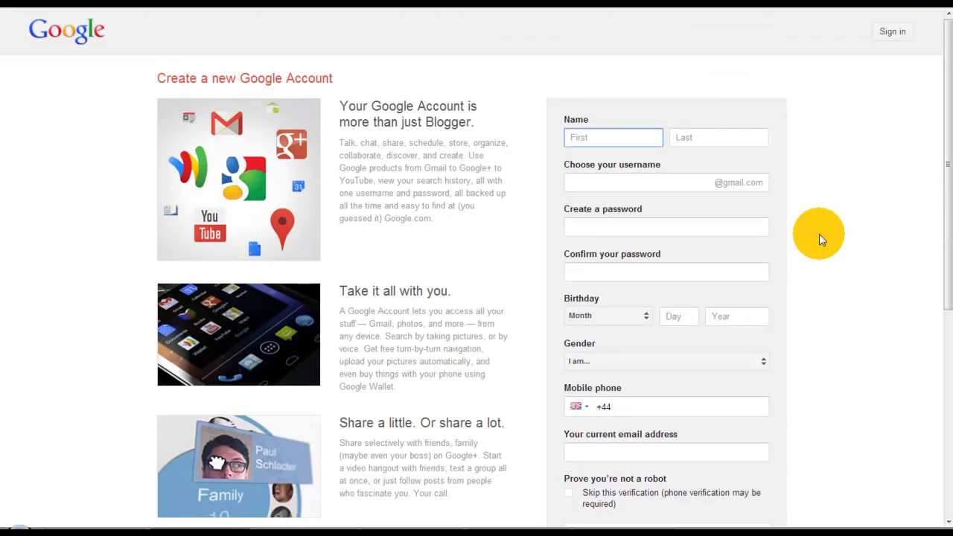
scroll(822, 240, down, 1)
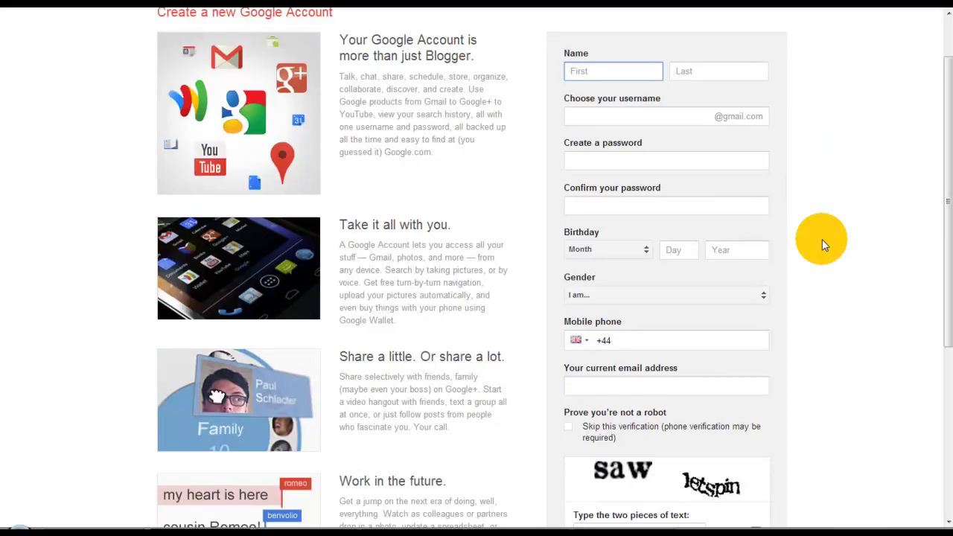
scroll(822, 240, down, 3)
scroll(823, 239, up, 4)
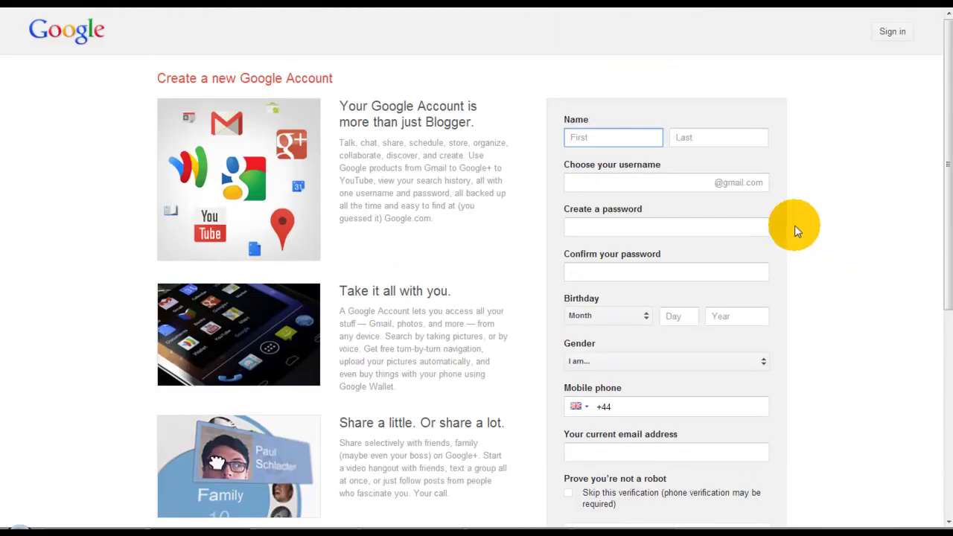
click(639, 136)
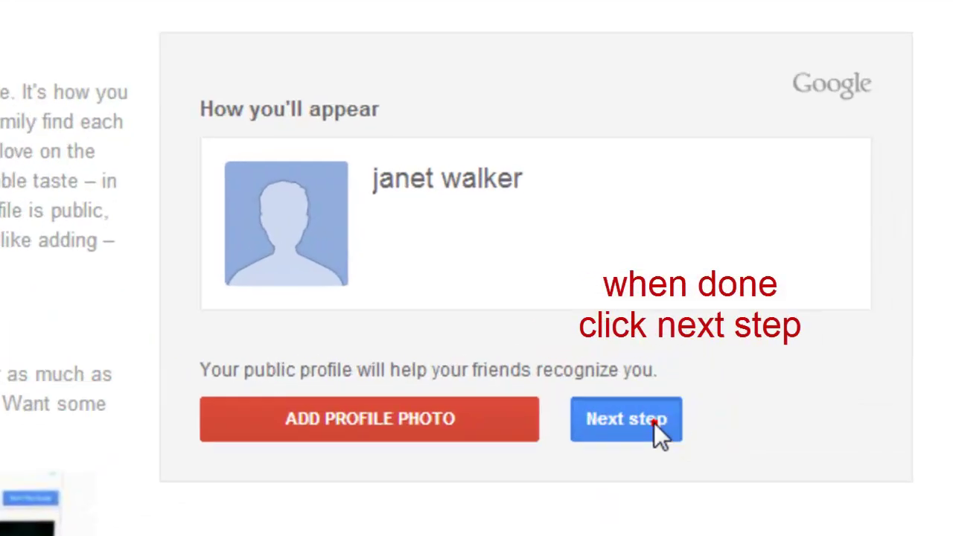
Skip adding a profile photo and go back to Blogger with the new account
click(743, 315)
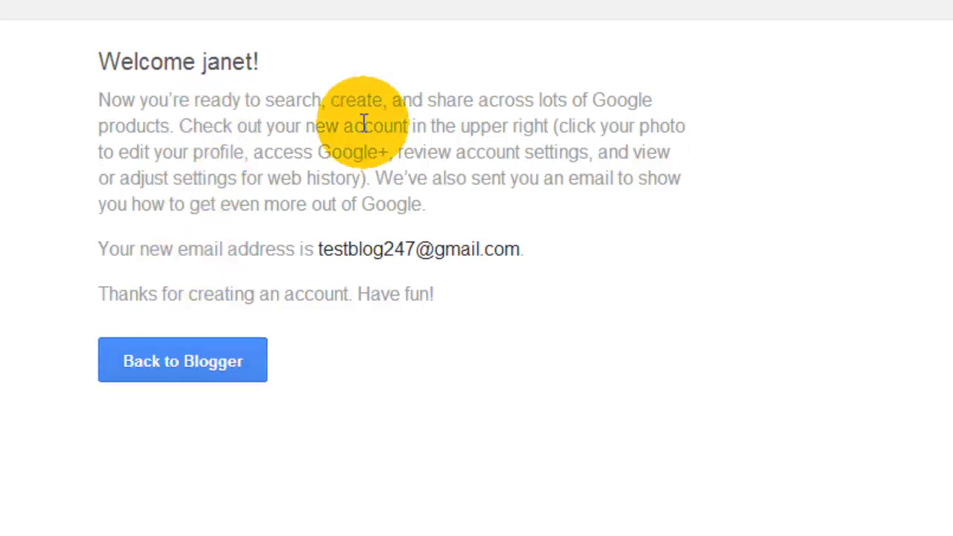
click(215, 356)
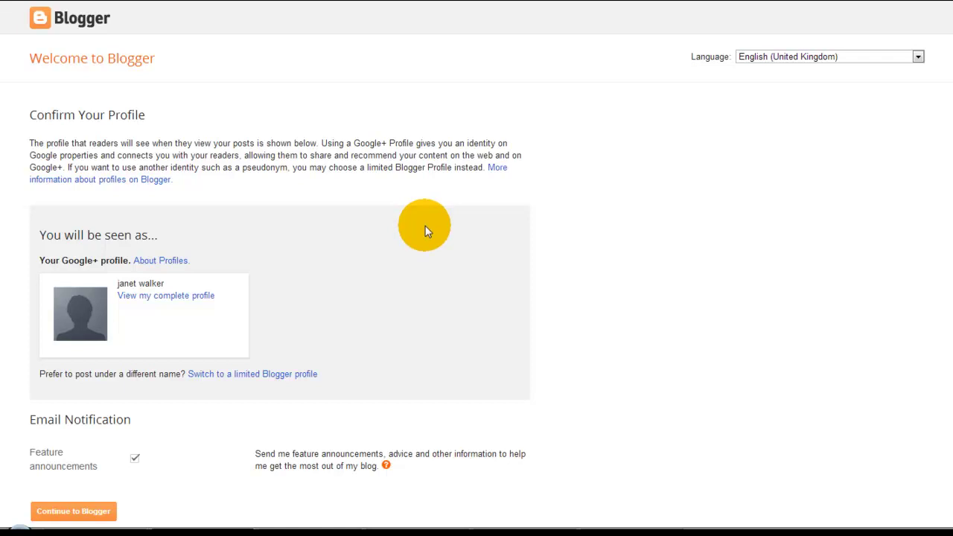
Scroll through the Confirm Your Profile page and the empty blogs dashboard
scroll(426, 233, down, 2)
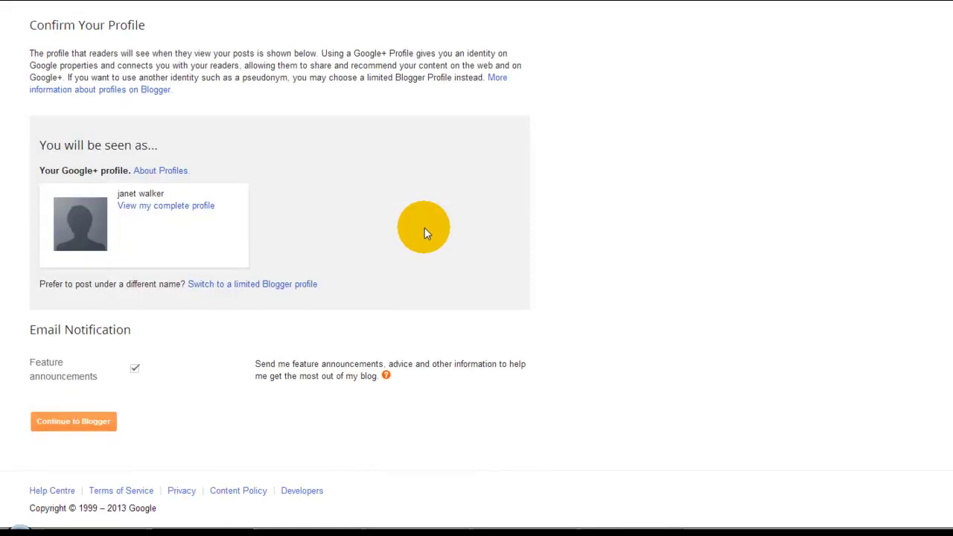
scroll(424, 228, up, 2)
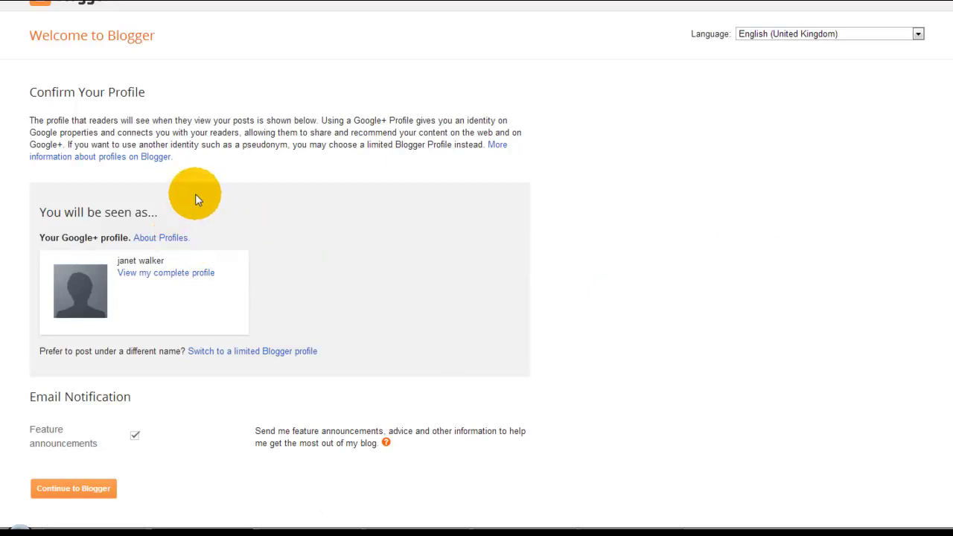
scroll(471, 204, down, 2)
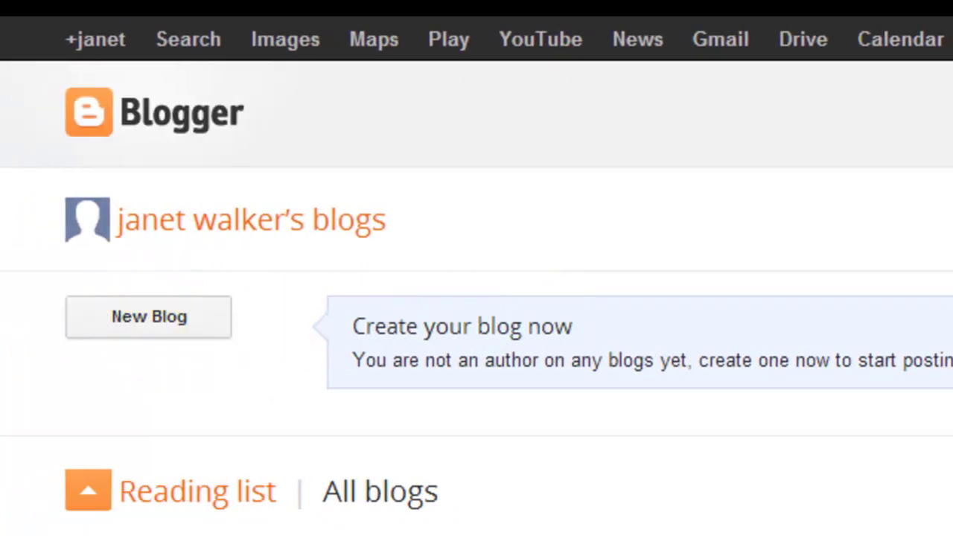
scroll(741, 469, down, 2)
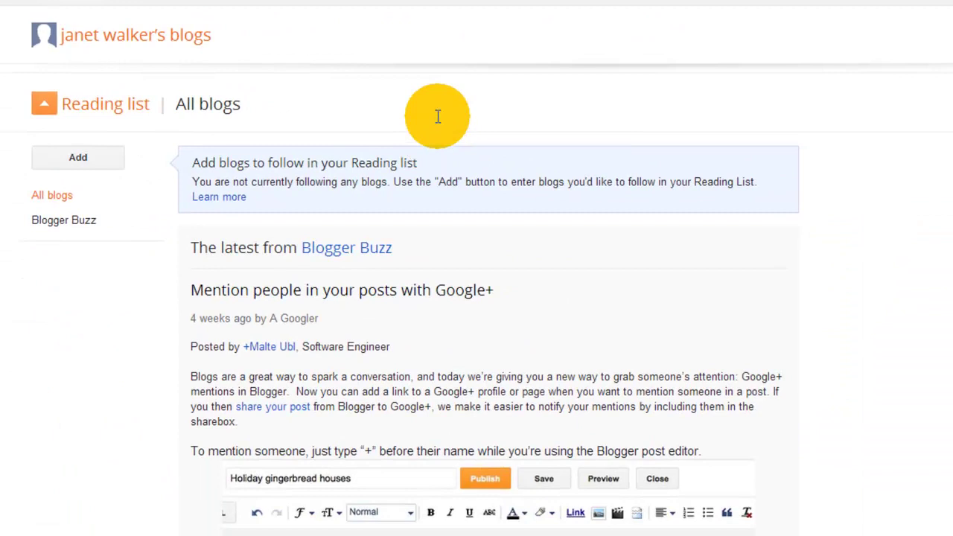
scroll(440, 123, up, 1)
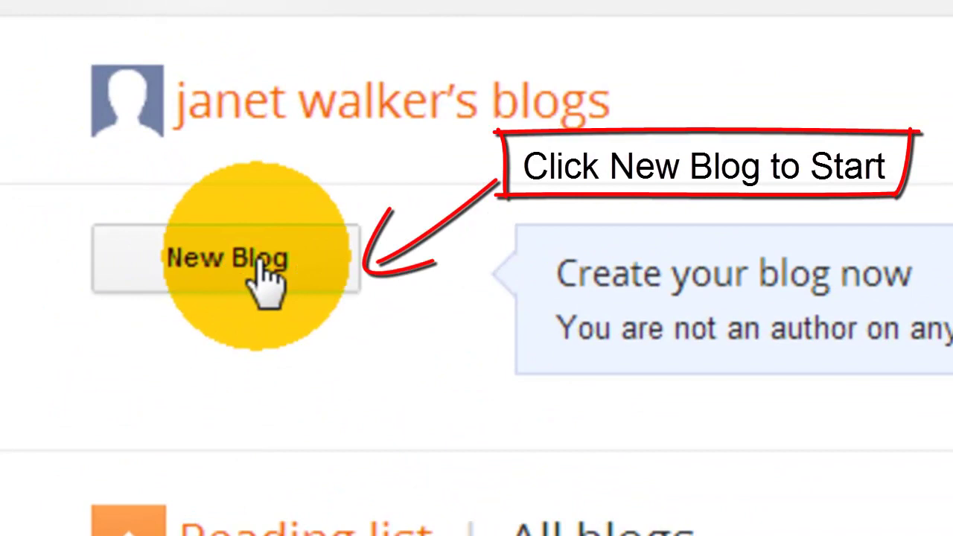
Start a new blog and enter testblog247 as its title
click(259, 265)
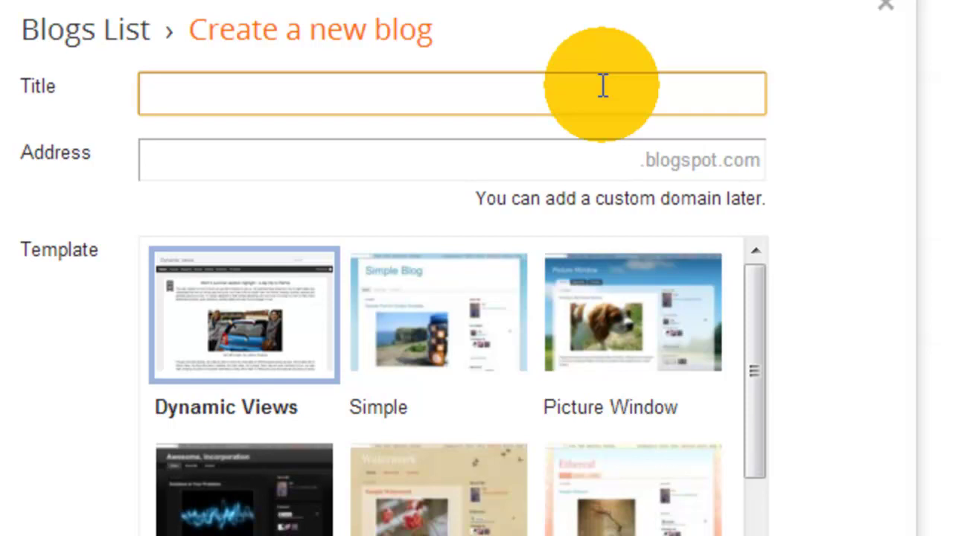
text(test)
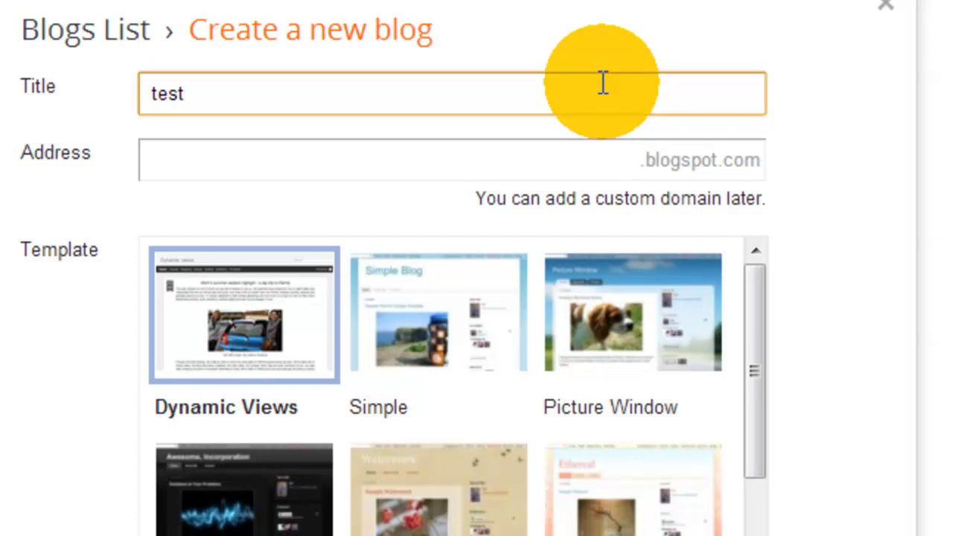
text(blog)
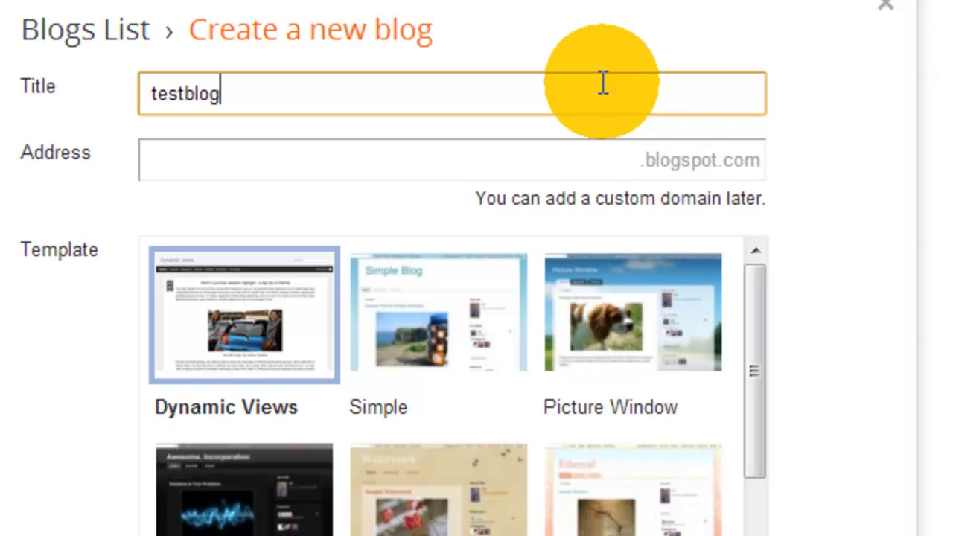
text(247)
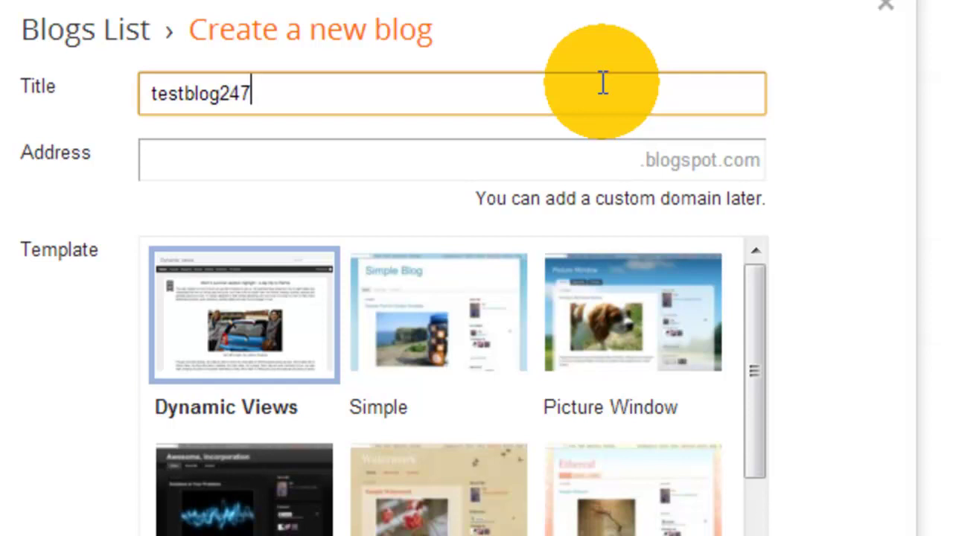
Enter the blog address testblog247, then change it to testingblogger247
click(529, 154)
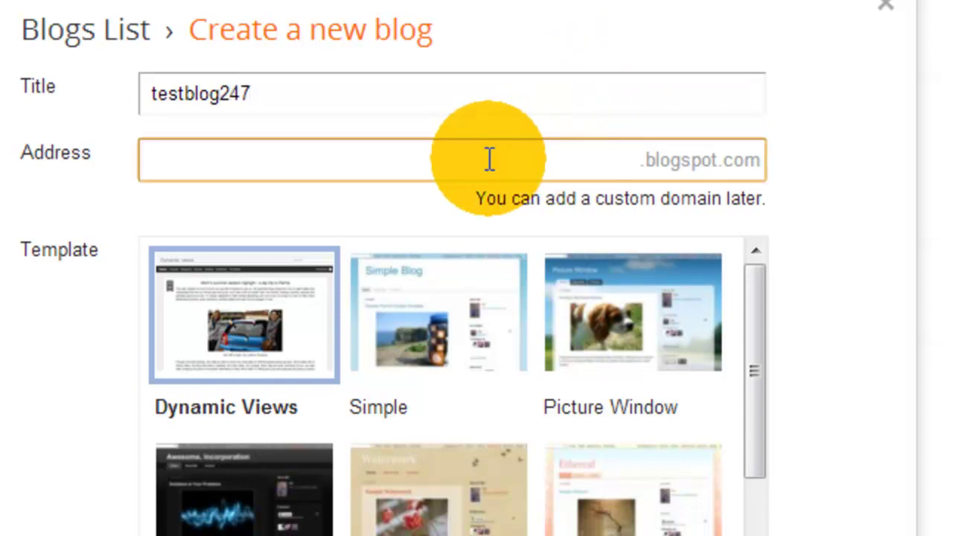
click(670, 140)
click(676, 149)
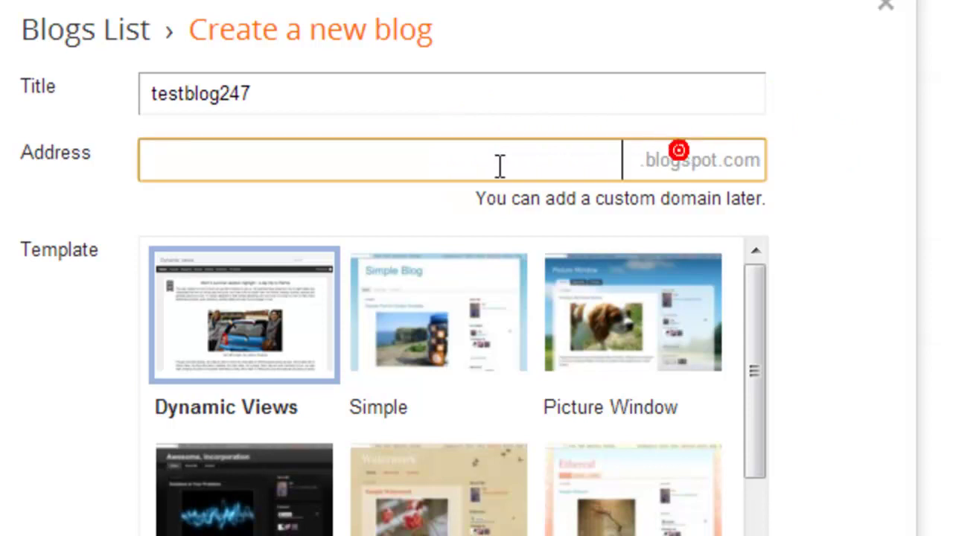
click(466, 156)
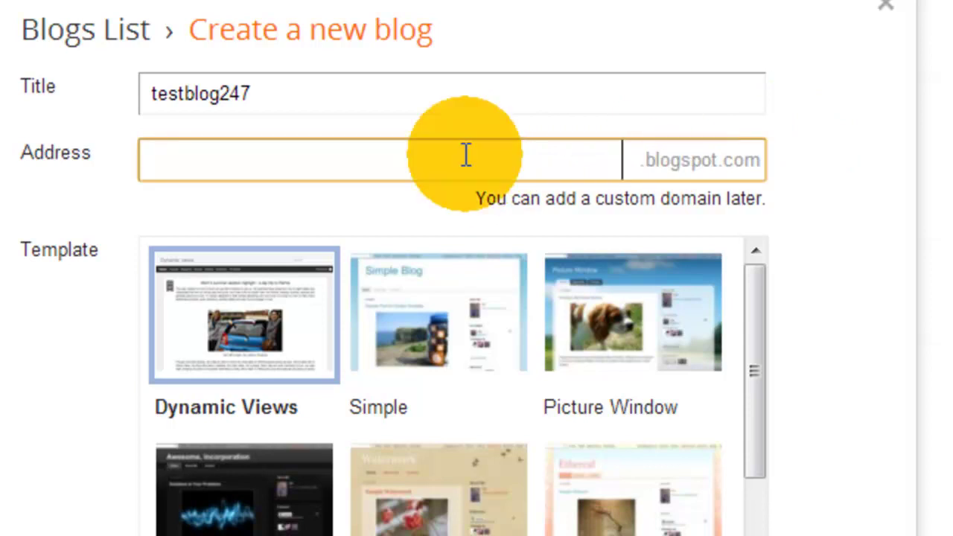
text(test)
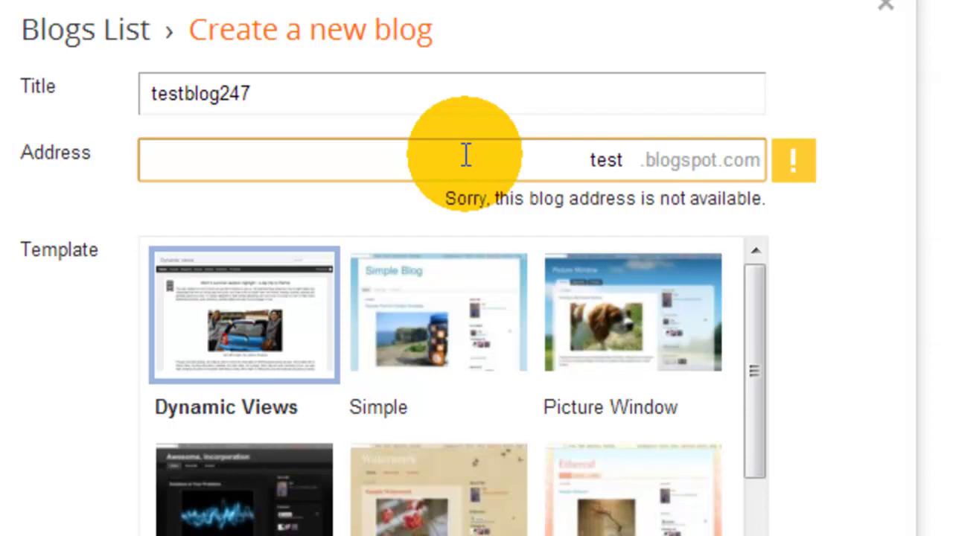
text(blog247)
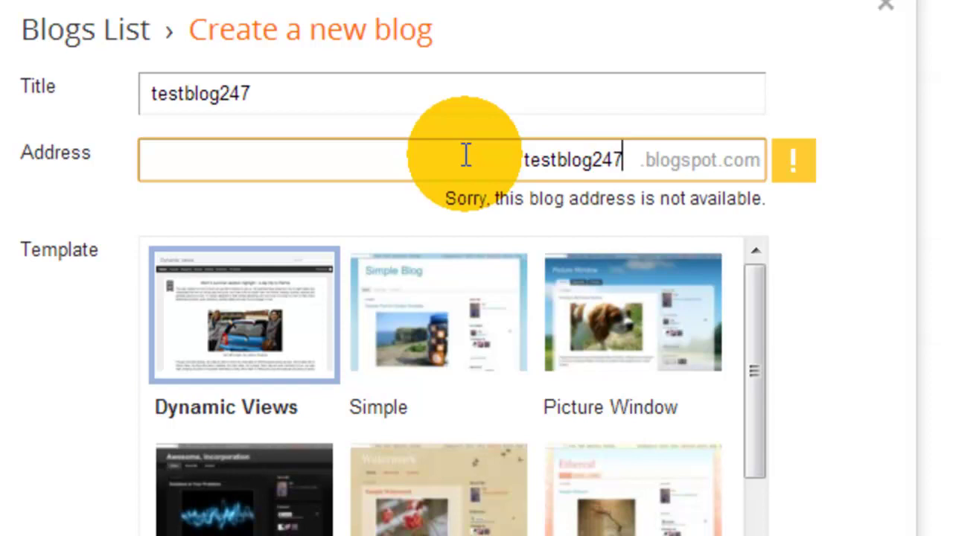
key(BackSpace)
key(BackSpace)
key(BackSpace)
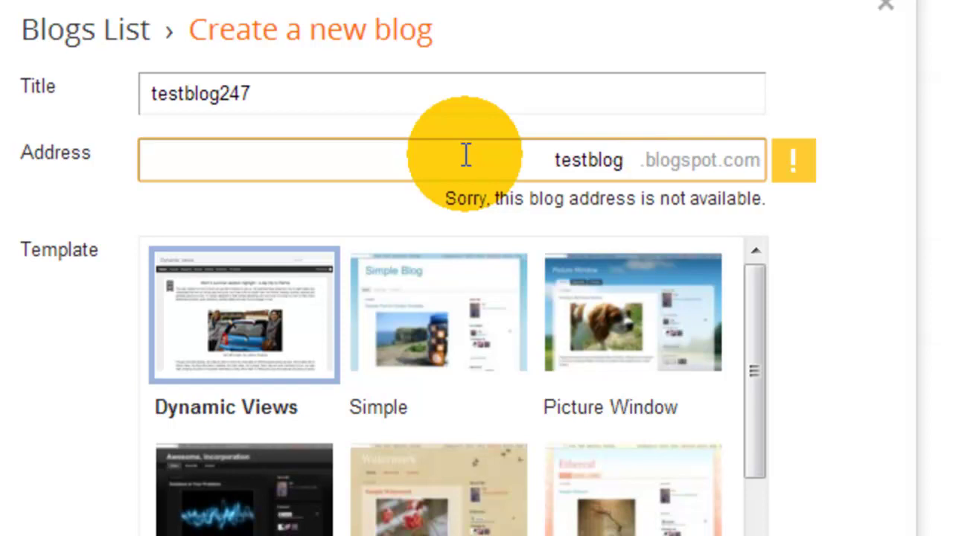
key(BackSpace)
key(BackSpace)
key(BackSpace)
key(BackSpace)
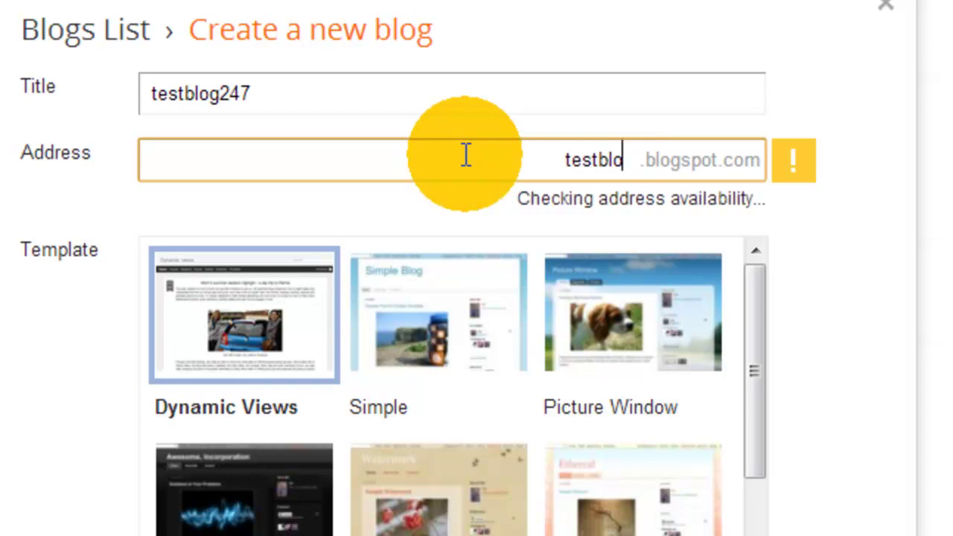
text(ing)
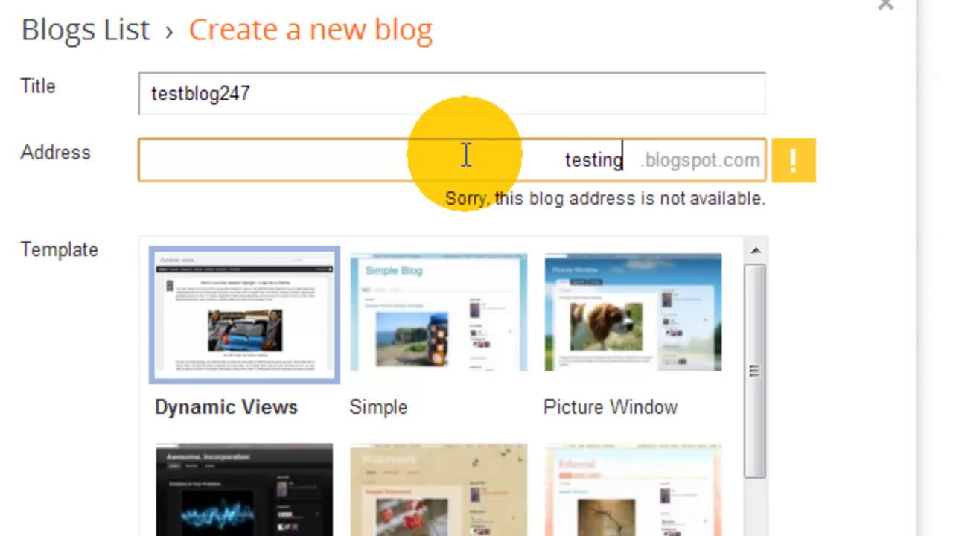
text(blogger)
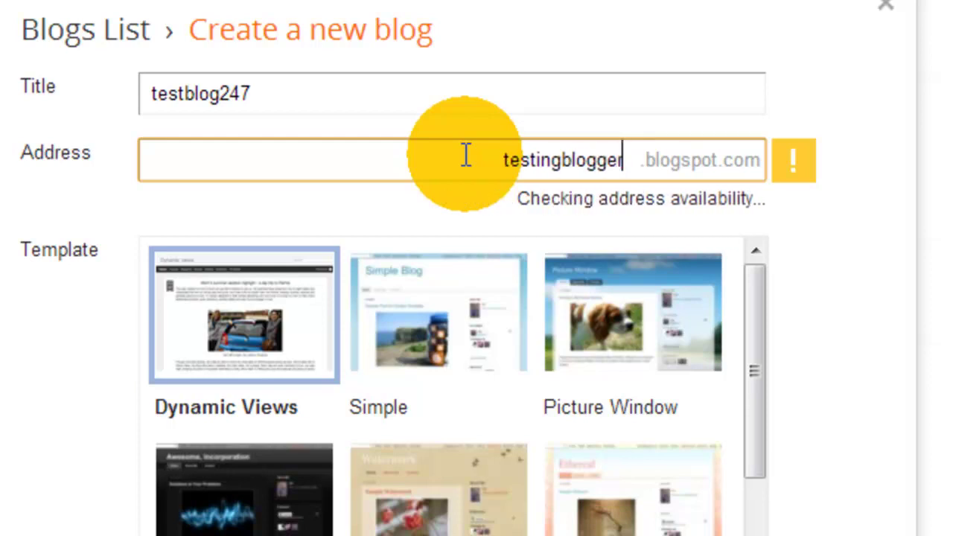
text(247)
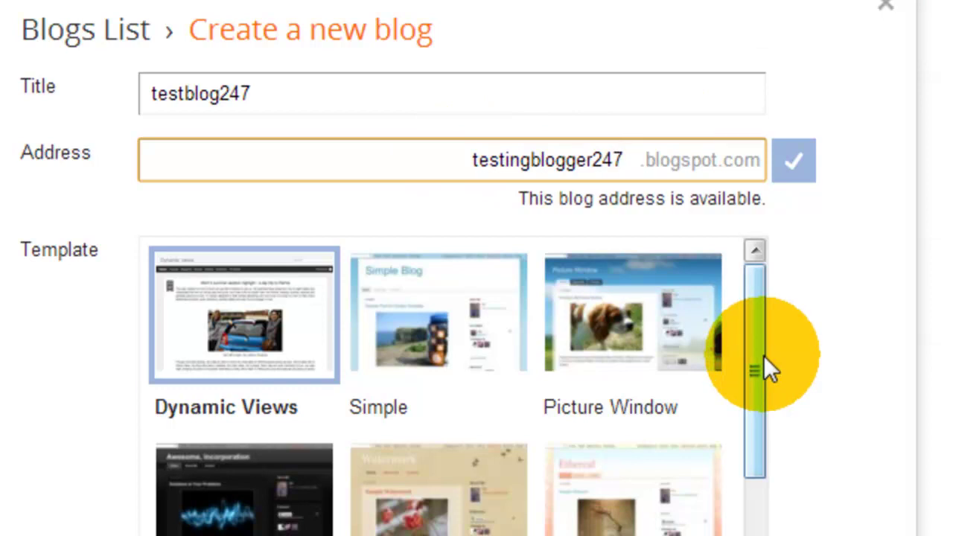
Scroll the template list and pick the Ethereal template
drag(762, 358, 774, 283)
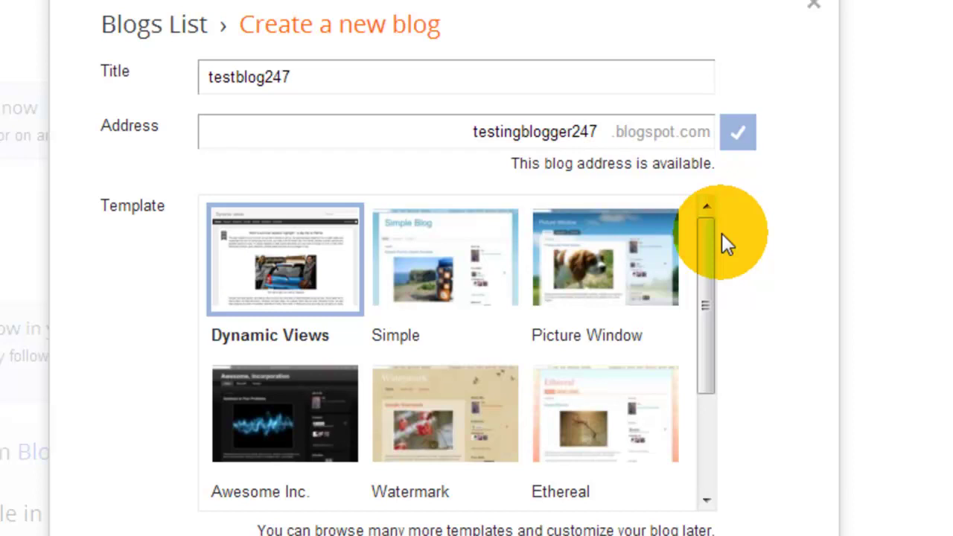
scroll(713, 252, down, 1)
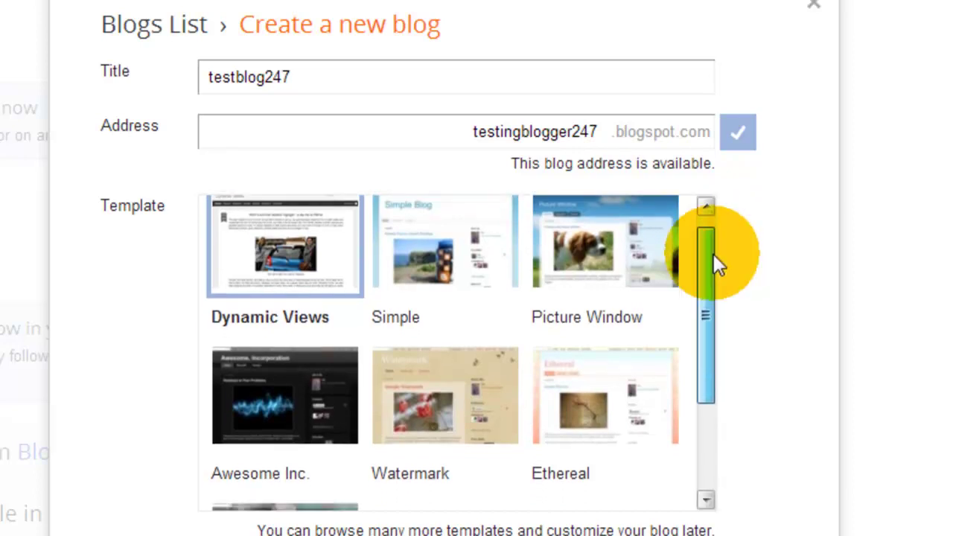
scroll(712, 246, up, 1)
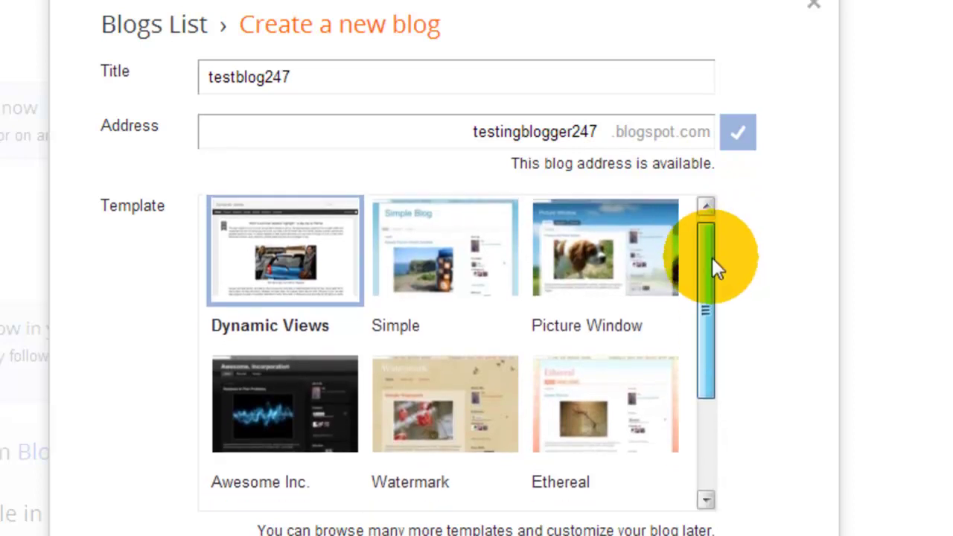
drag(712, 256, 704, 226)
click(634, 445)
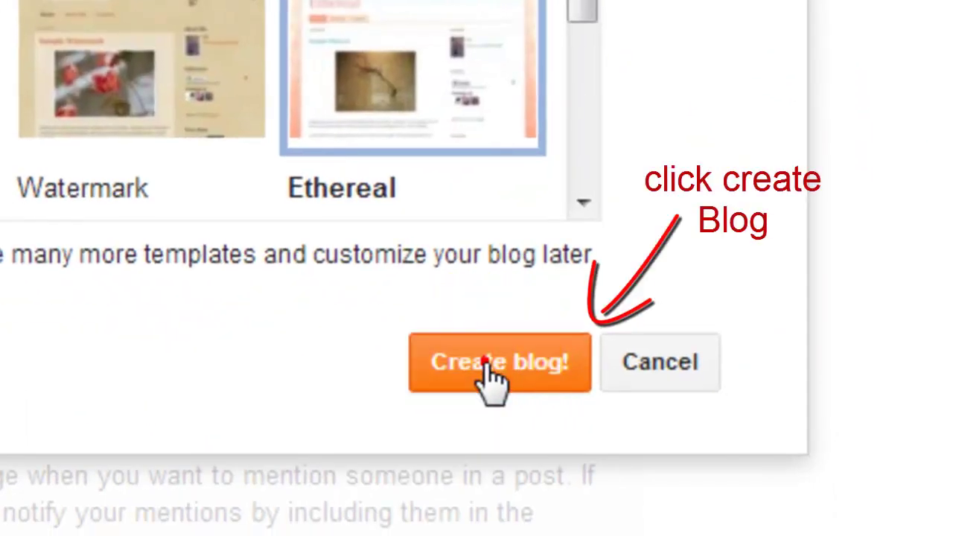
Create the blog and view the new testblog247 page
click(519, 418)
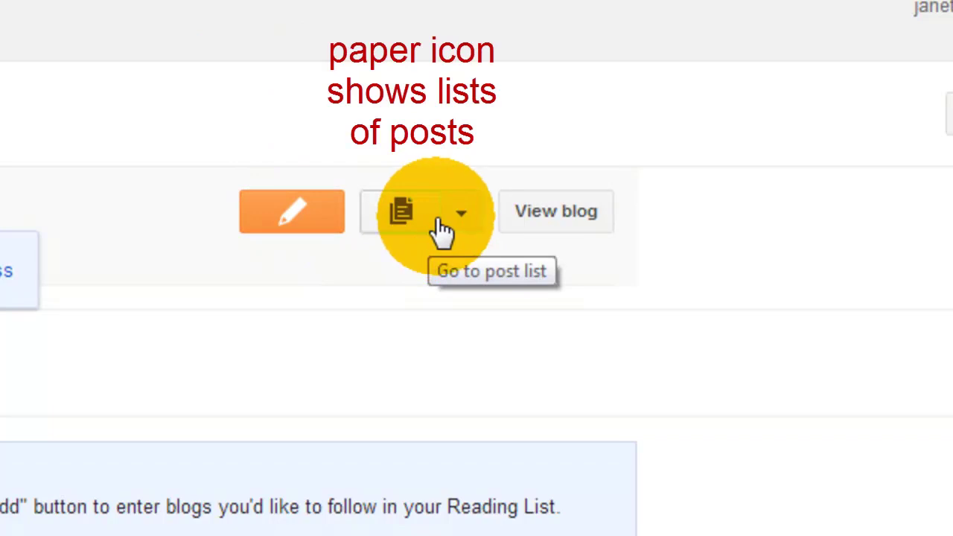
click(566, 216)
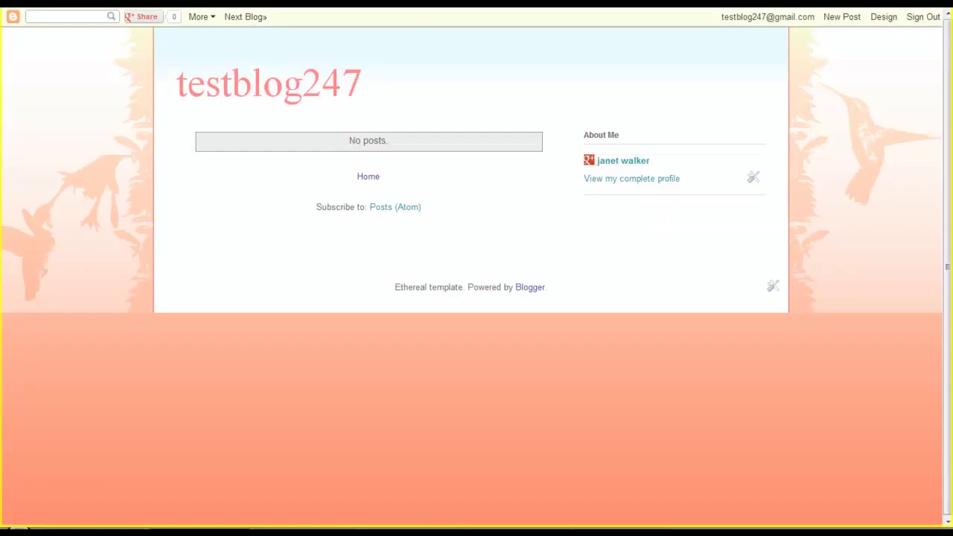